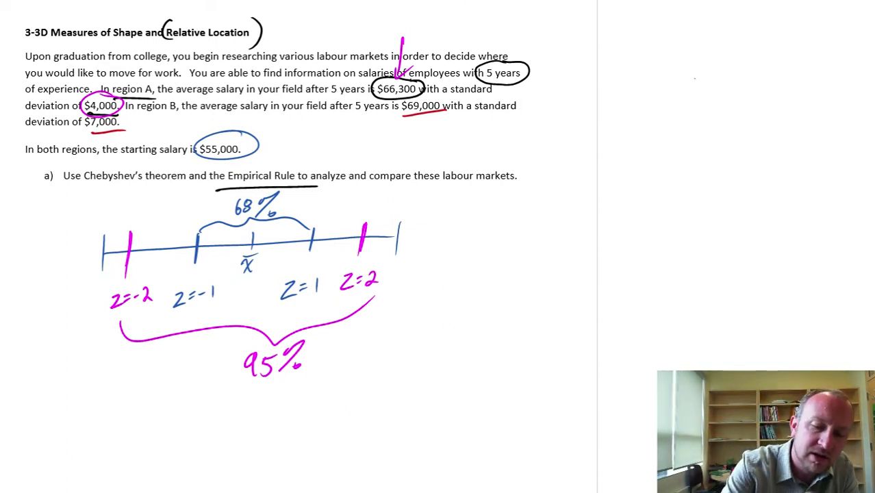
Erase the blue z-score number line, its z labels and the 68%/95% braces under item a)
mouse_move(288, 187)
mouse_down()
mouse_move(173, 225)
mouse_move(93, 288)
mouse_move(120, 304)
mouse_move(167, 247)
mouse_move(237, 229)
mouse_move(251, 278)
mouse_move(371, 264)
mouse_move(187, 303)
mouse_move(442, 246)
mouse_move(277, 235)
mouse_move(233, 197)
mouse_move(317, 229)
mouse_move(376, 291)
mouse_move(333, 289)
mouse_move(284, 371)
mouse_up()
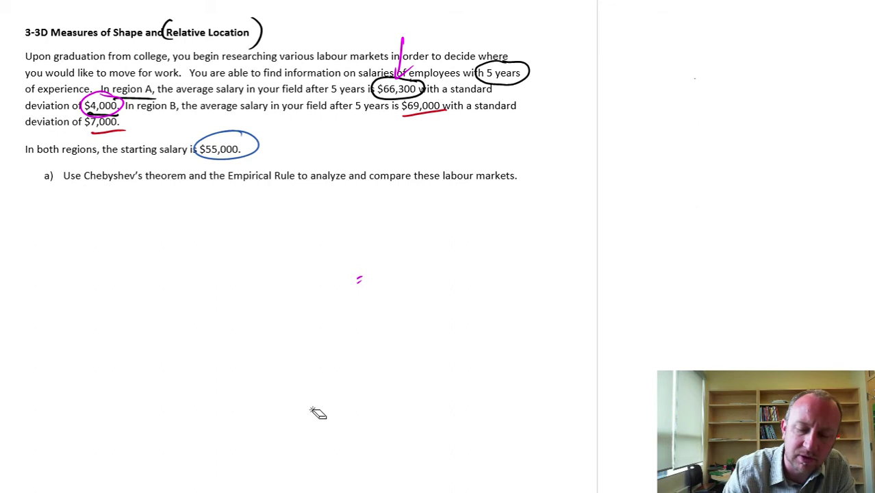
Wipe a stray pink mark and handwrite the heading 'Region A' in red
mouse_move(311, 411)
mouse_down()
mouse_move(346, 282)
mouse_move(355, 279)
mouse_up()
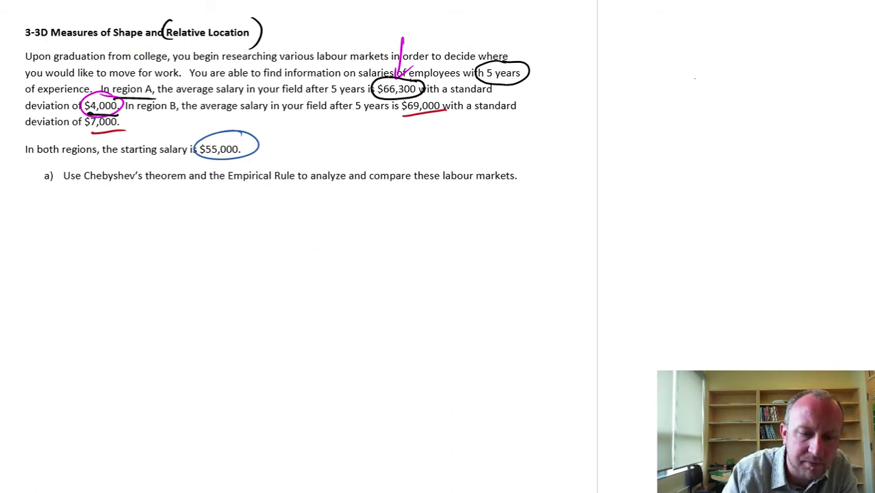
mouse_move(39, 204)
mouse_down()
mouse_move(39, 220)
mouse_move(63, 216)
mouse_move(66, 232)
mouse_move(77, 222)
mouse_up()
drag(84, 215, 128, 222)
drag(119, 218, 132, 216)
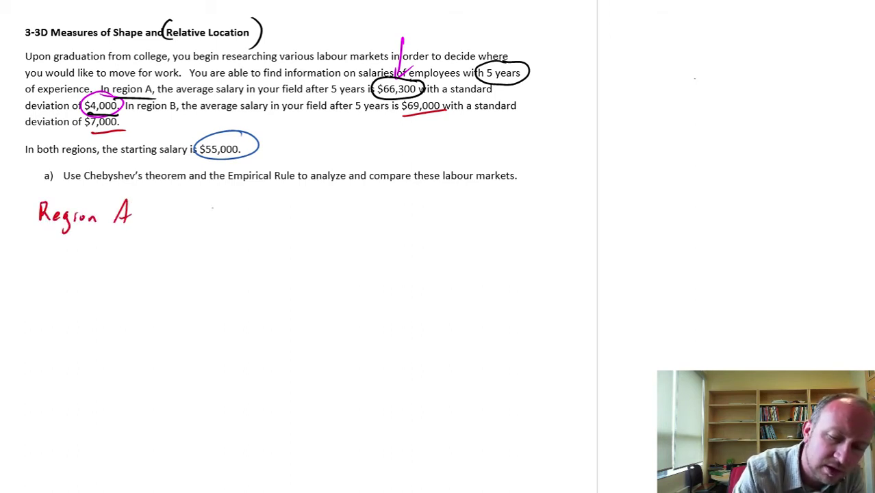
Draw the red Region A number line with a centre tick labelled 66,300
drag(196, 205, 195, 234)
mouse_move(195, 220)
mouse_down()
mouse_move(223, 220)
mouse_move(527, 212)
mouse_move(522, 235)
mouse_up()
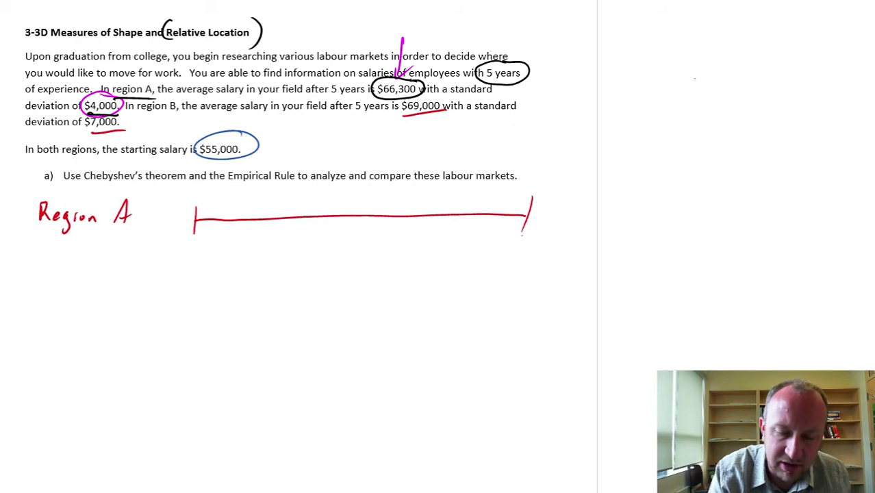
mouse_move(375, 208)
mouse_down()
mouse_move(375, 225)
mouse_move(358, 241)
mouse_up()
mouse_move(365, 230)
mouse_down()
mouse_move(368, 250)
mouse_move(387, 235)
mouse_up()
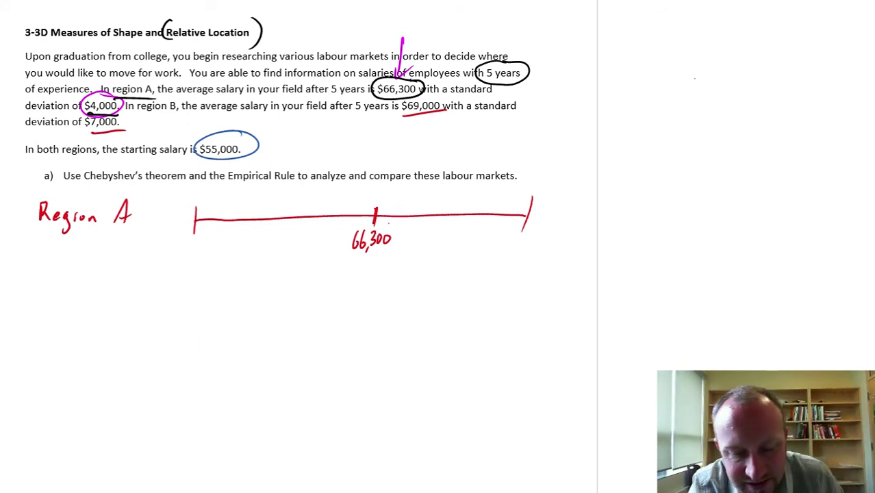
Add ticks one standard deviation either side of the mean, spanned by a 68% brace
drag(300, 208, 298, 229)
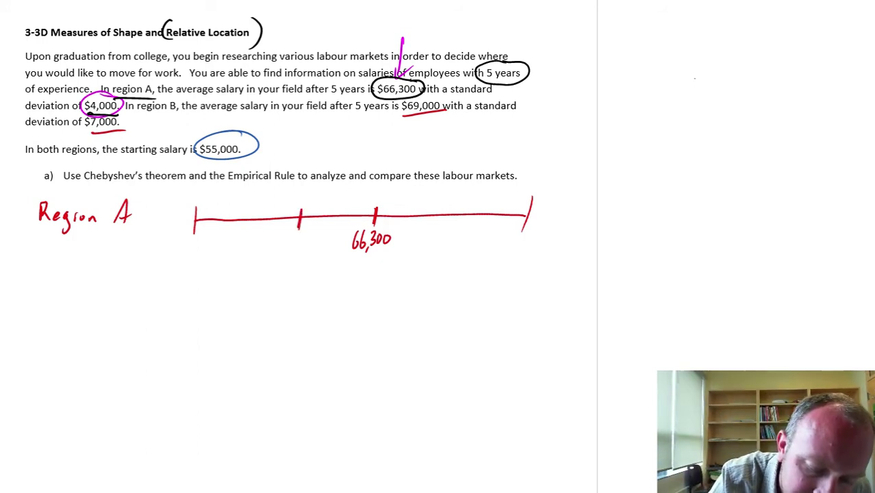
drag(443, 205, 441, 226)
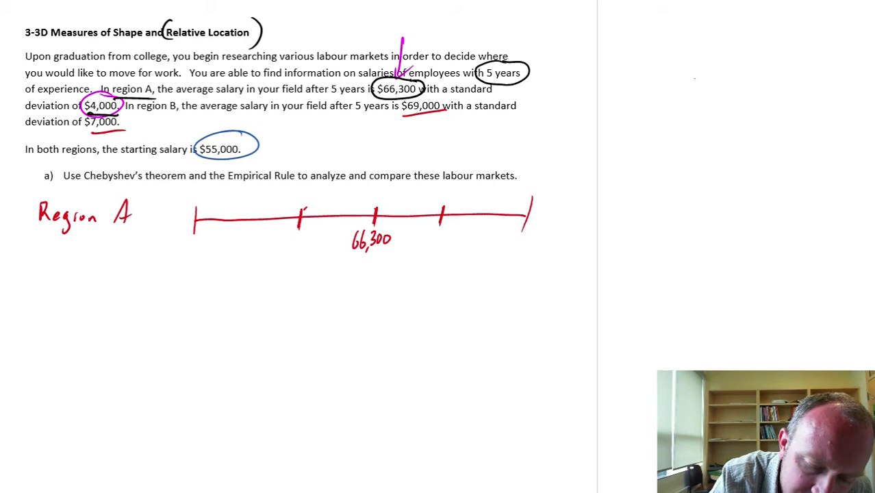
mouse_move(302, 209)
mouse_down()
mouse_move(414, 194)
mouse_move(441, 205)
mouse_up()
mouse_move(364, 179)
mouse_down()
mouse_move(363, 196)
mouse_move(369, 191)
mouse_up()
mouse_move(378, 181)
mouse_down()
mouse_move(377, 195)
mouse_move(384, 194)
mouse_up()
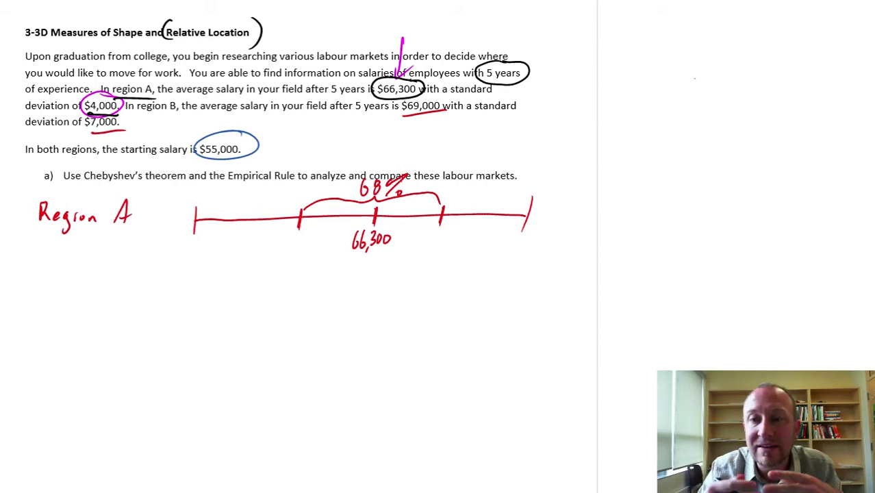
Re-circle the $4,000 standard deviation in the problem text
key(Escape)
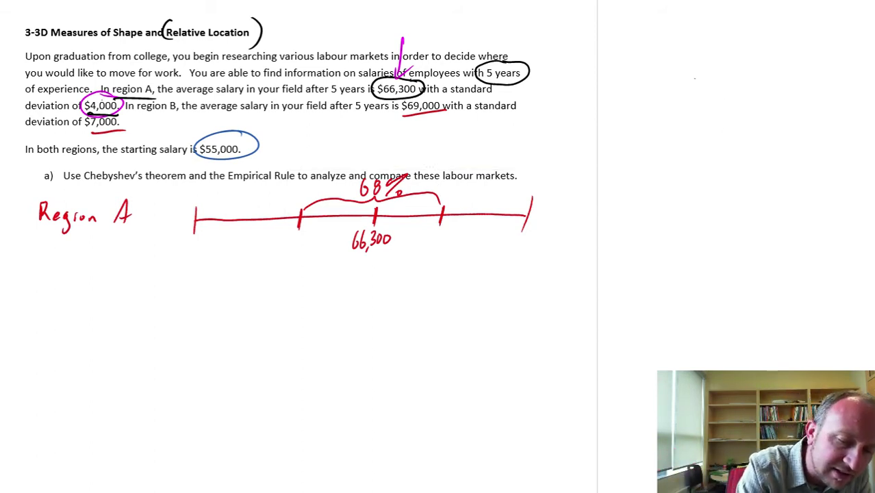
mouse_move(102, 95)
mouse_down()
mouse_move(82, 105)
mouse_move(127, 102)
mouse_move(100, 91)
mouse_up()
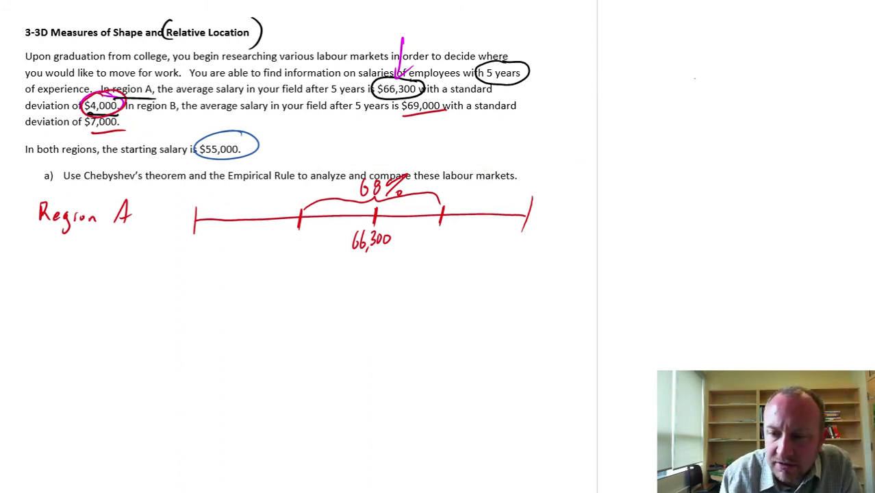
key(alt+Tab)
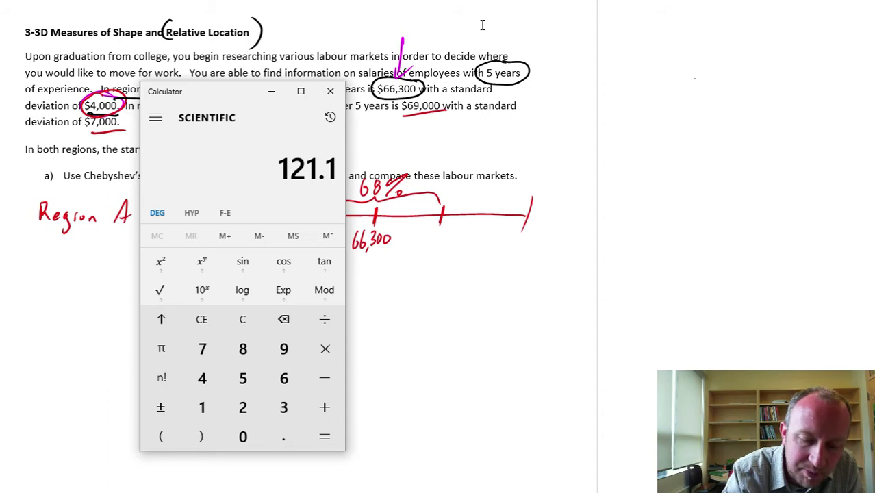
Compute 66,300 + 4,000 = 70,300 in Calculator and write 70,300 under the right tick
key(Delete)
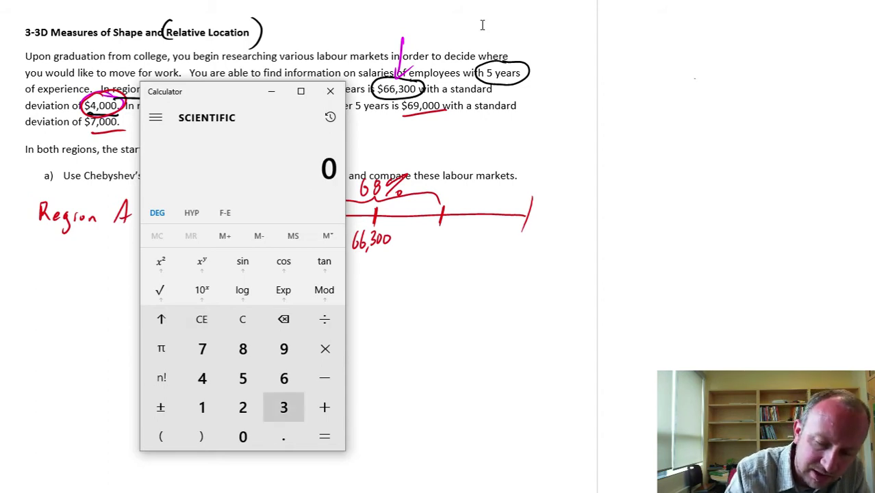
text(66300+)
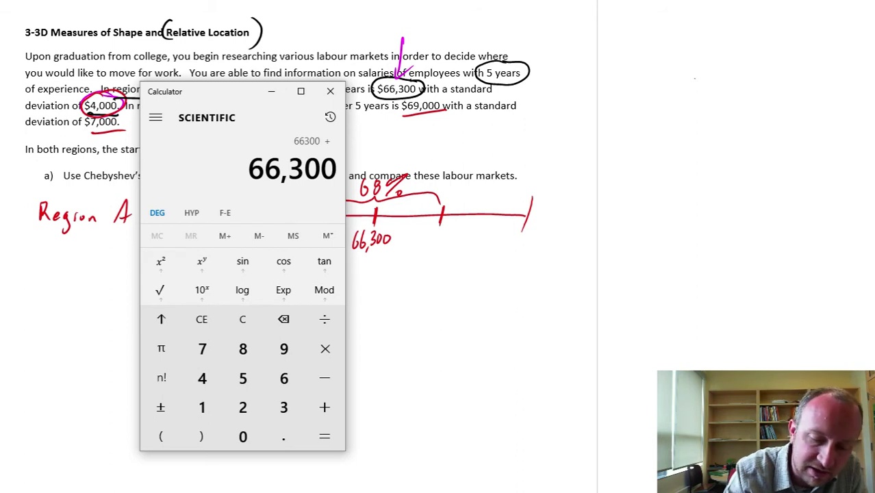
text(400)
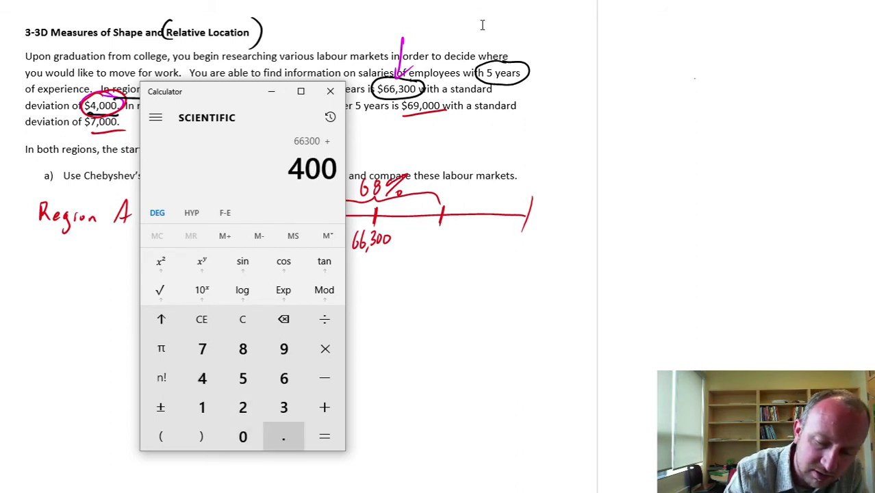
text(.000)
key(Return)
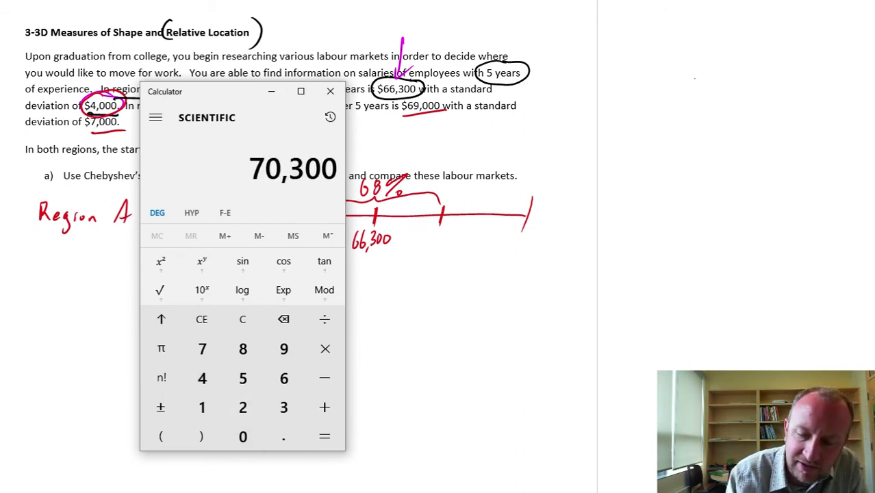
click(740, 88)
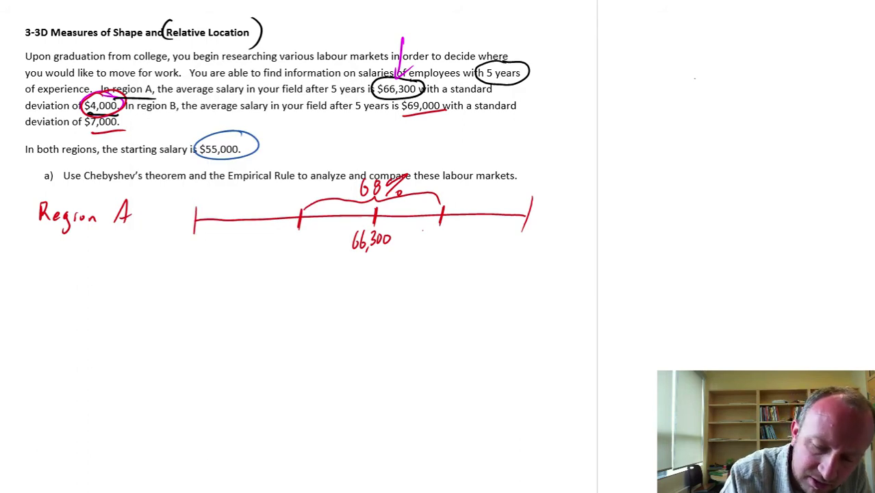
mouse_move(419, 231)
mouse_down()
mouse_move(421, 243)
mouse_move(433, 232)
mouse_move(440, 239)
mouse_move(454, 233)
mouse_up()
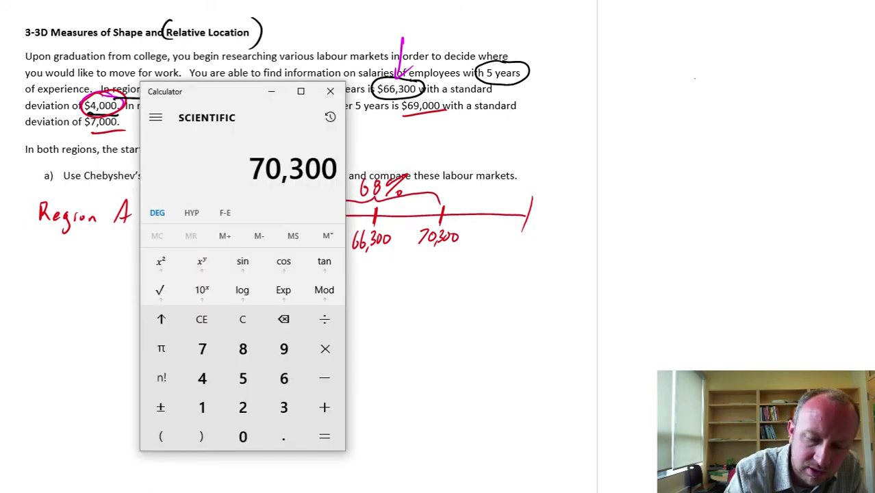
Compute 66,300 − 4,000 = 62,300 and start labelling the left tick 62,300
text(6630)
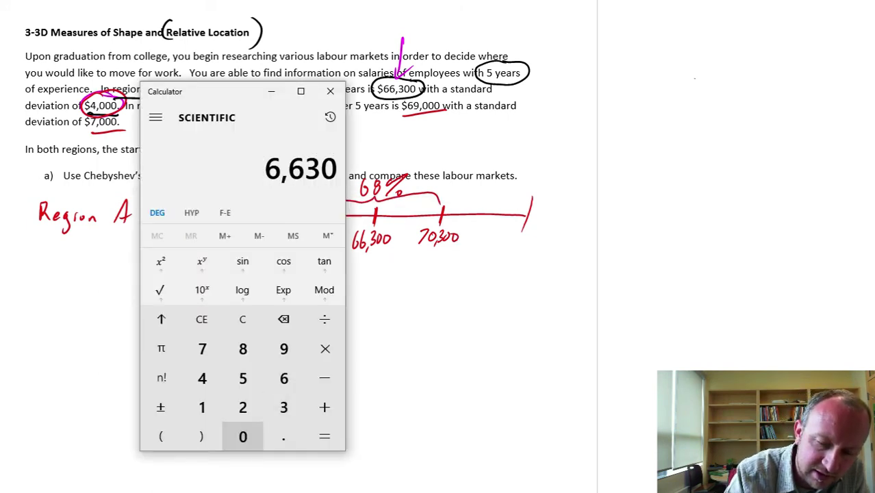
text(0)
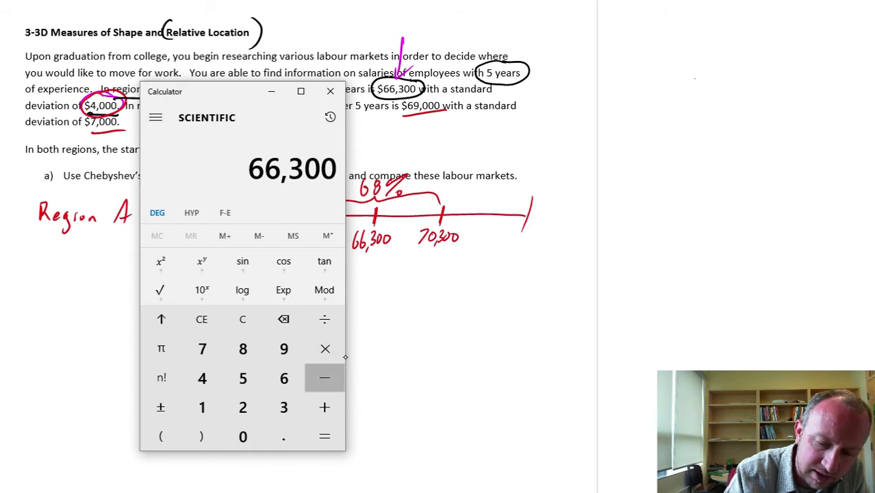
text(-4000)
key(Return)
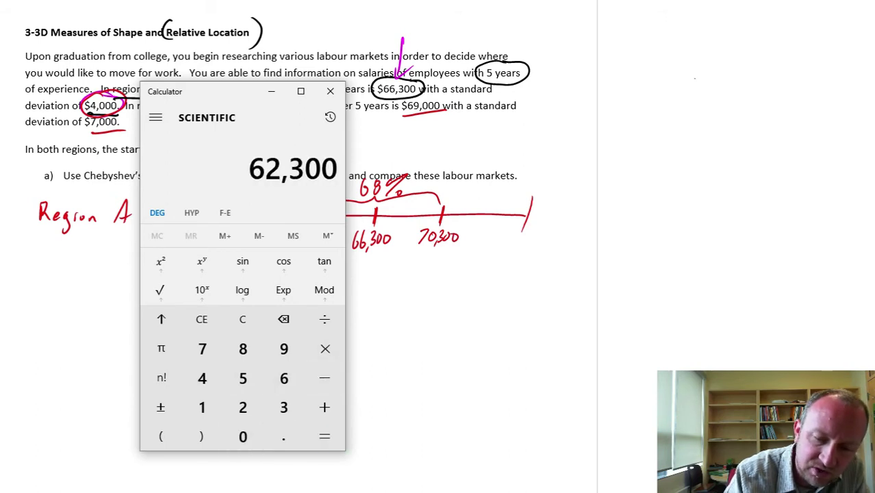
click(734, 248)
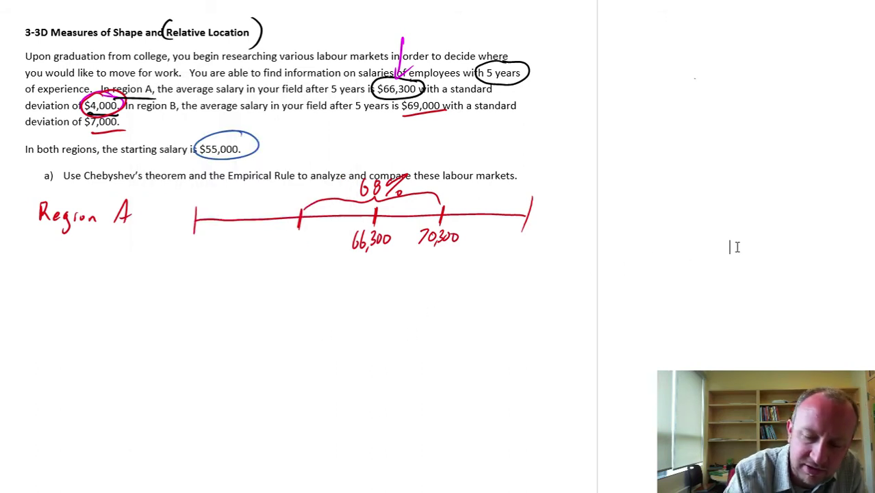
mouse_move(286, 239)
mouse_down()
mouse_move(280, 249)
mouse_move(292, 257)
mouse_up()
Finish the 62,300 label and add two-standard-deviation ticks near both line ends
drag(297, 238, 303, 249)
mouse_move(309, 239)
mouse_down()
mouse_move(314, 248)
mouse_move(319, 239)
mouse_up()
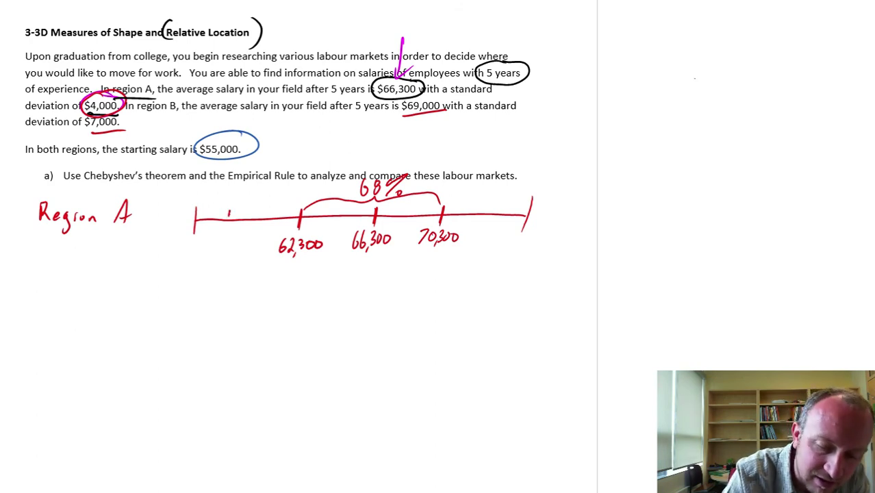
drag(230, 207, 228, 233)
drag(502, 198, 500, 225)
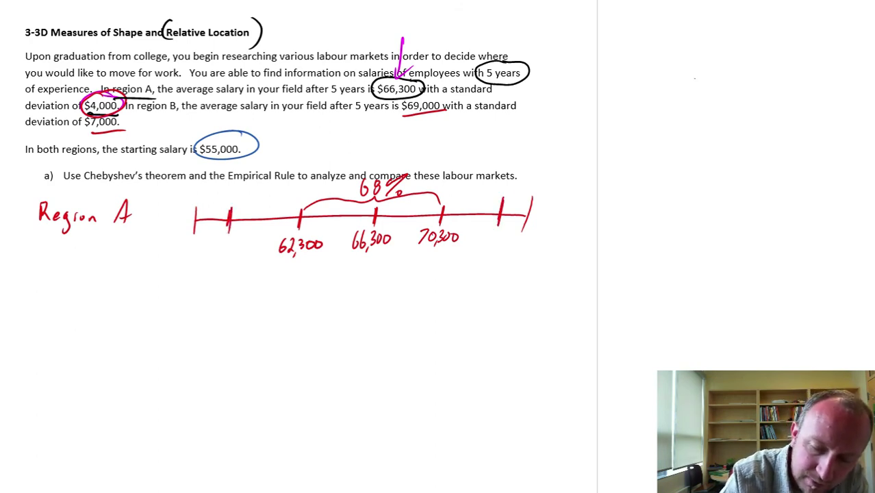
Draw a large brace under the Region A line and label it 95%
mouse_move(222, 262)
mouse_down()
mouse_move(344, 282)
mouse_move(485, 237)
mouse_up()
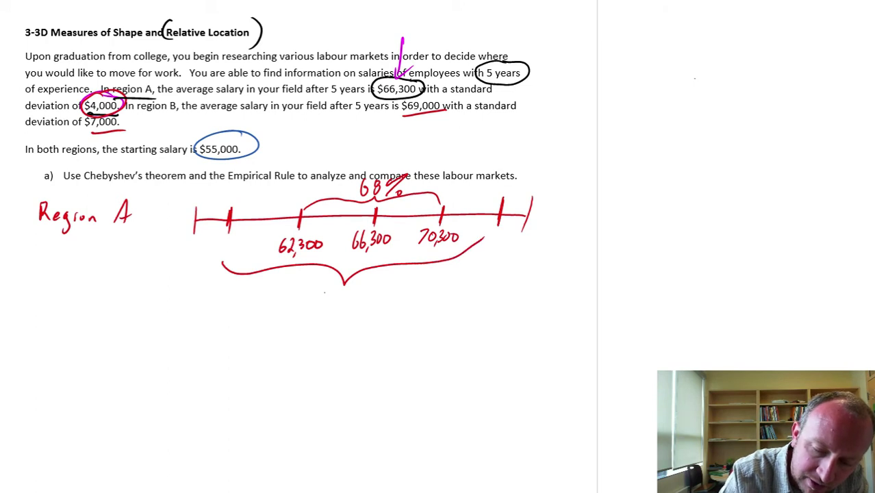
drag(326, 290, 332, 307)
mouse_move(374, 276)
mouse_down()
mouse_move(350, 297)
mouse_move(363, 304)
mouse_up()
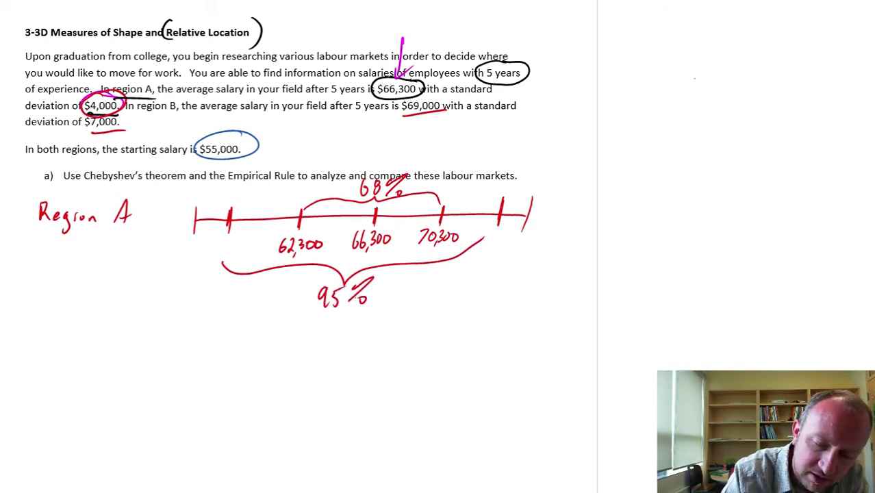
click(371, 293)
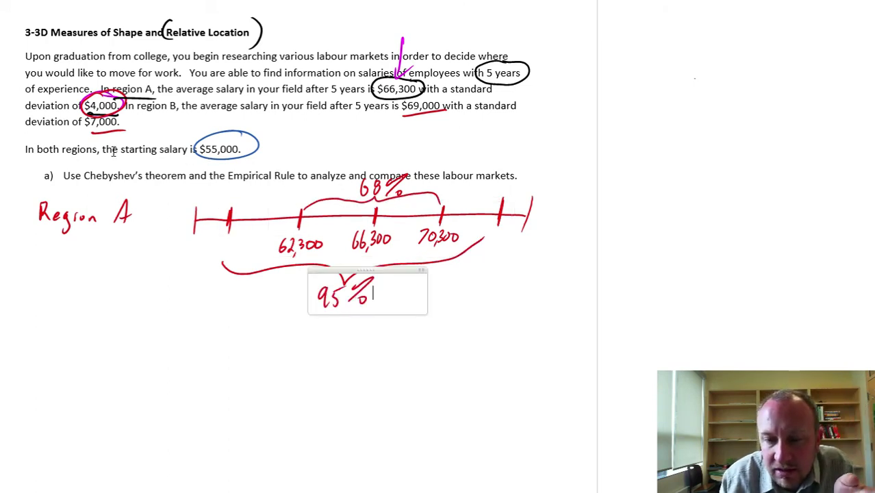
key(alt+Tab)
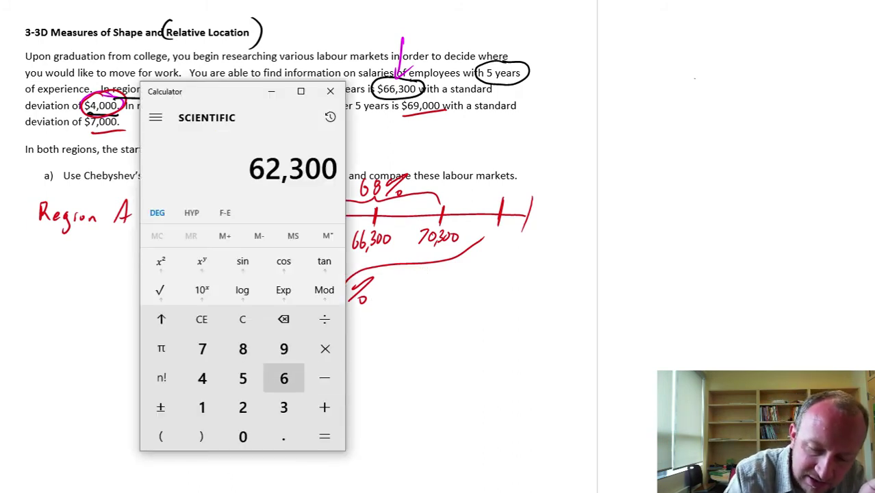
Calculate 66,300 + 2 × 4,000 = 74,300 on the Calculator keypad
click(284, 378)
click(283, 378)
click(283, 408)
click(243, 436)
click(242, 436)
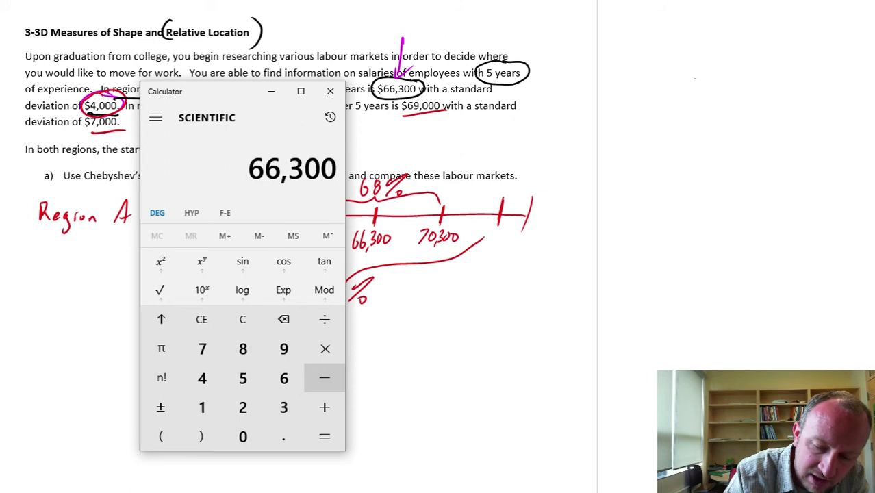
click(325, 407)
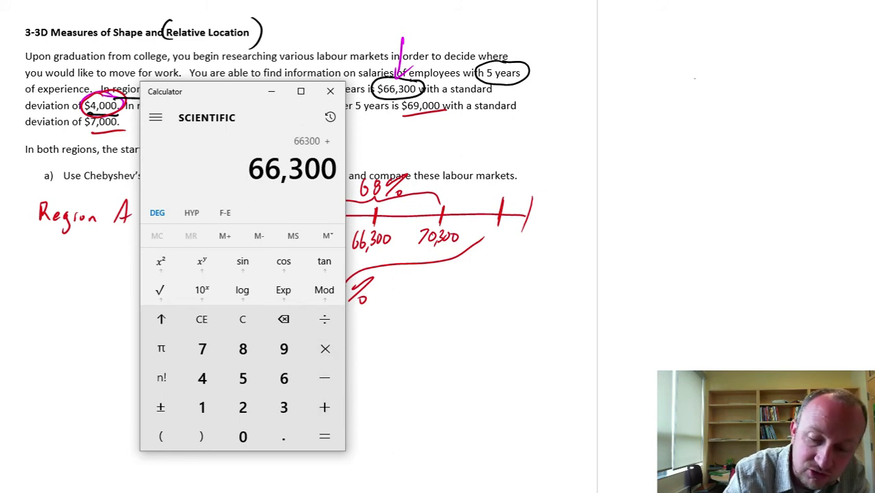
click(242, 407)
click(325, 349)
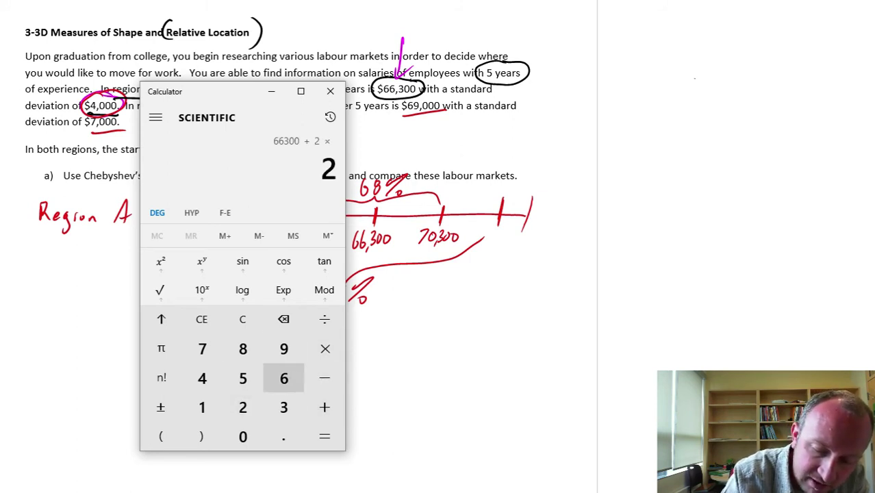
click(202, 378)
click(243, 436)
click(242, 436)
click(242, 436)
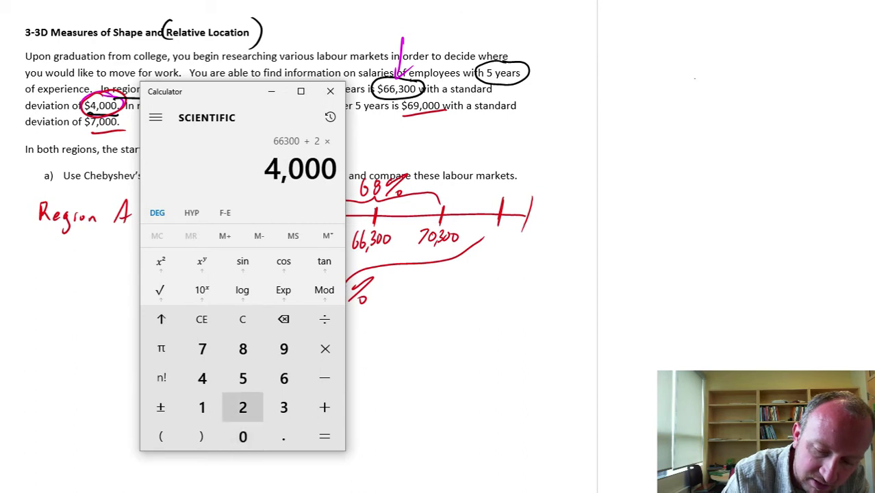
click(325, 436)
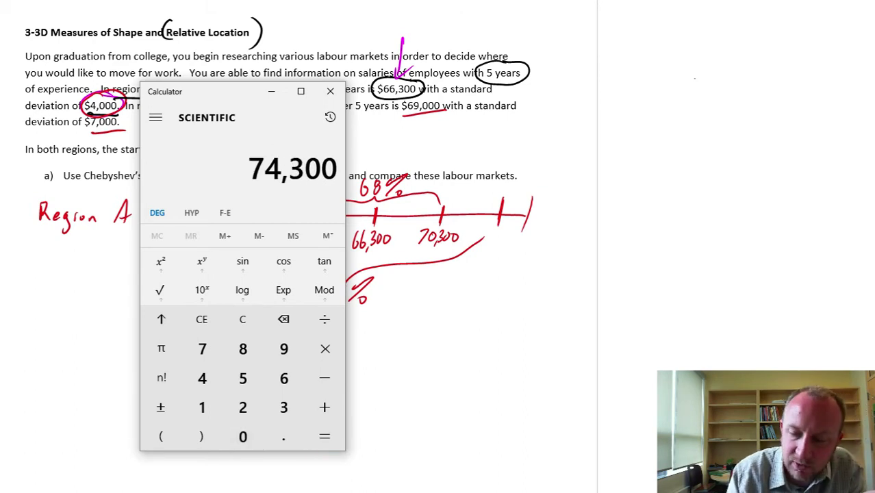
Write 74,300 under the right end of the Region A line
click(761, 100)
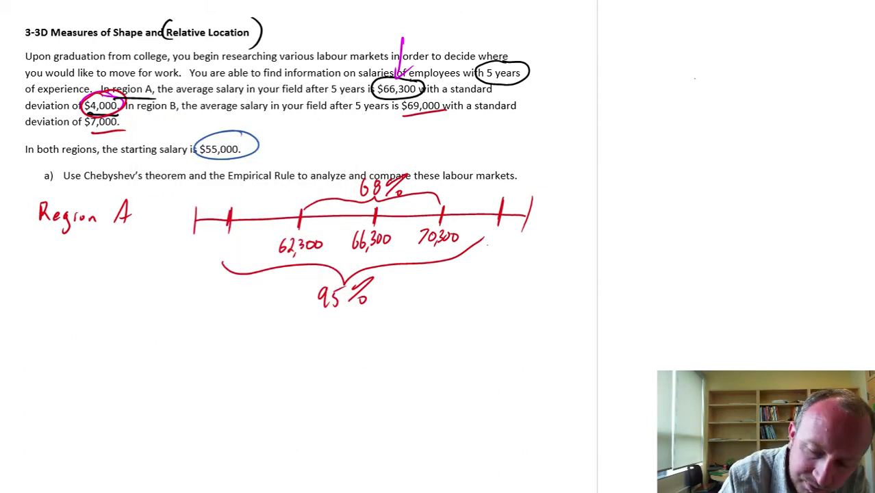
mouse_move(477, 253)
mouse_down()
mouse_move(487, 249)
mouse_move(480, 264)
mouse_up()
drag(487, 249, 492, 264)
mouse_move(493, 260)
mouse_down()
mouse_move(490, 267)
mouse_move(513, 250)
mouse_up()
drag(524, 248, 523, 249)
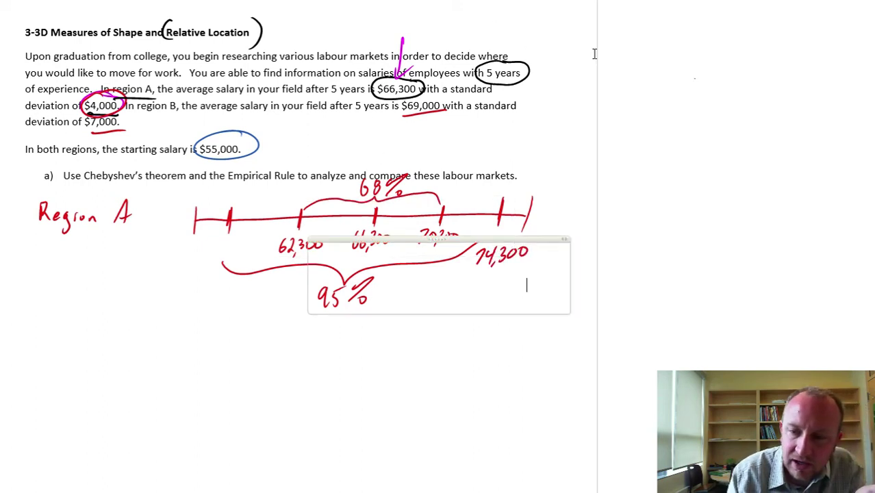
Calculate 66,300 − 2 × 4,000 = 58,300 in Calculator
key(alt+Tab)
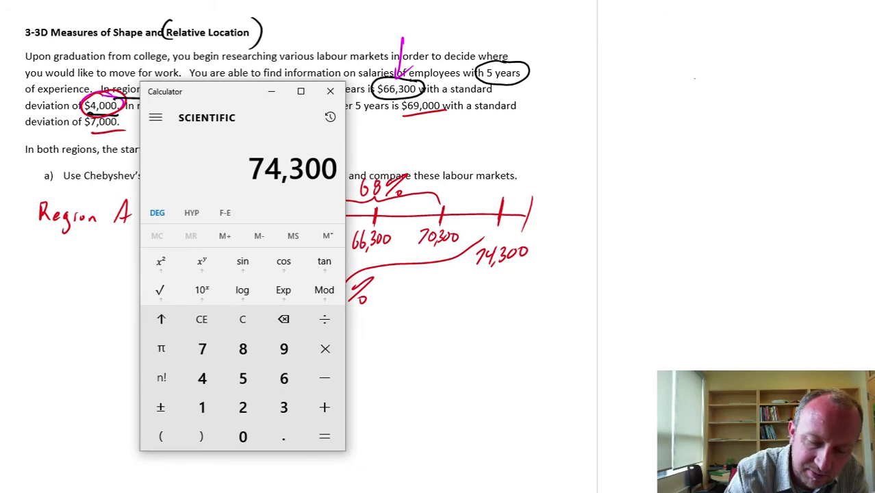
text(66300)
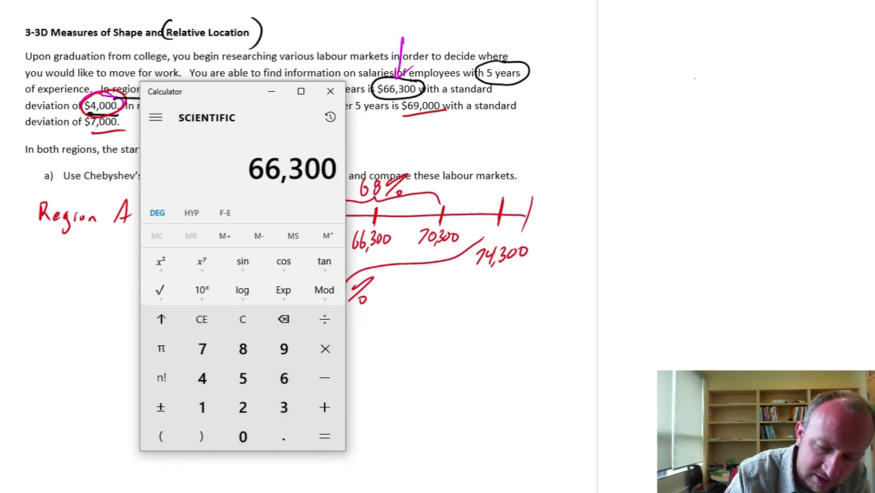
key(minus)
text(2)
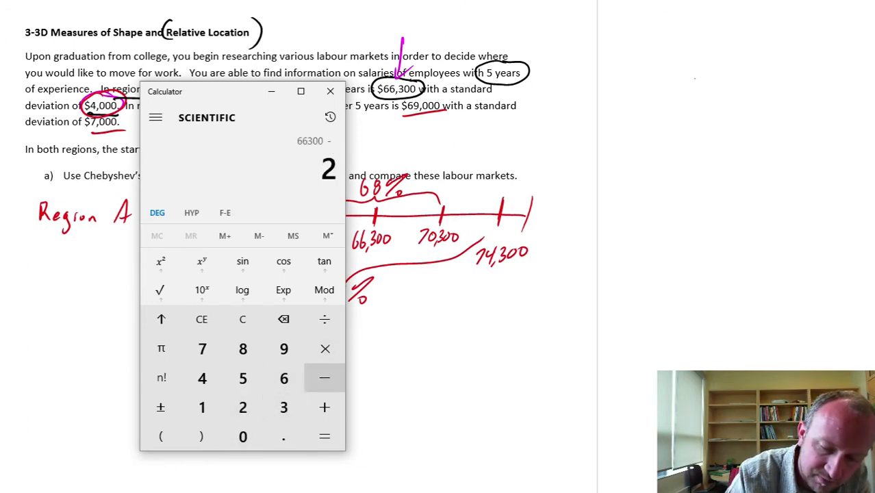
key(asterisk)
text(400)
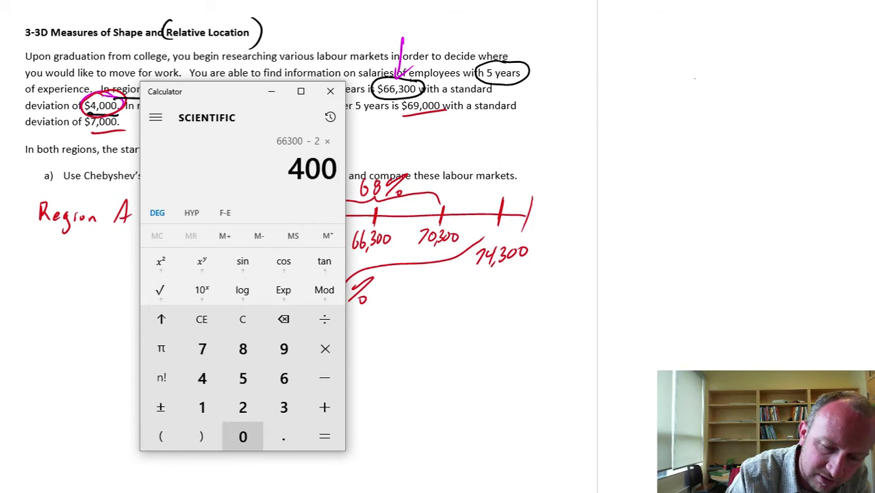
text(0)
key(Return)
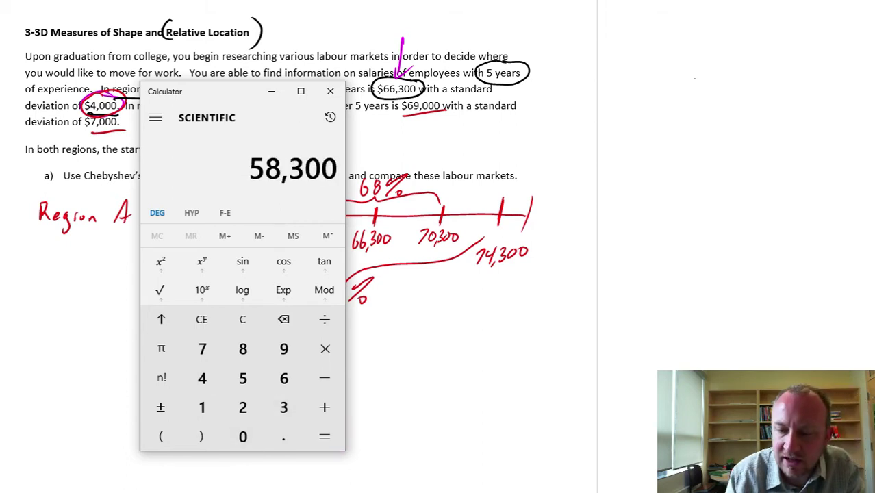
click(775, 87)
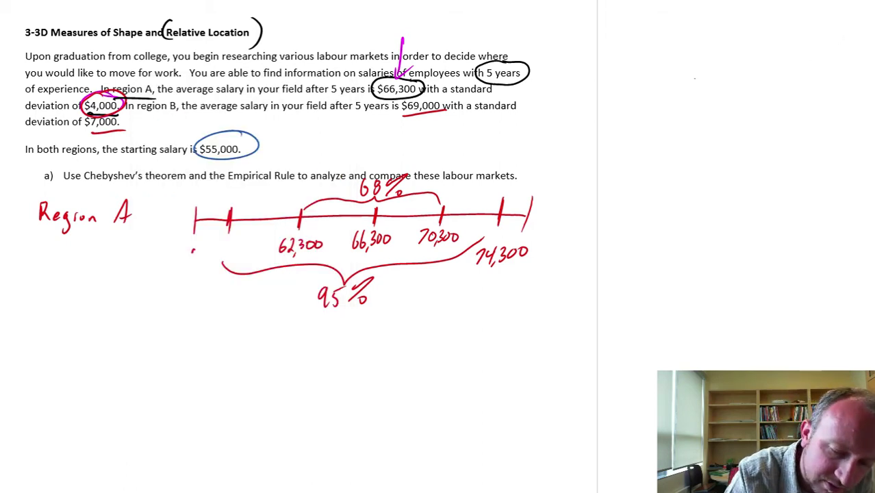
Label the left end 58,300, arrow the 58,300 and 74,300 ticks, and begin 'Region B'
mouse_move(193, 251)
mouse_down()
mouse_move(205, 243)
mouse_move(204, 257)
mouse_move(235, 244)
mouse_up()
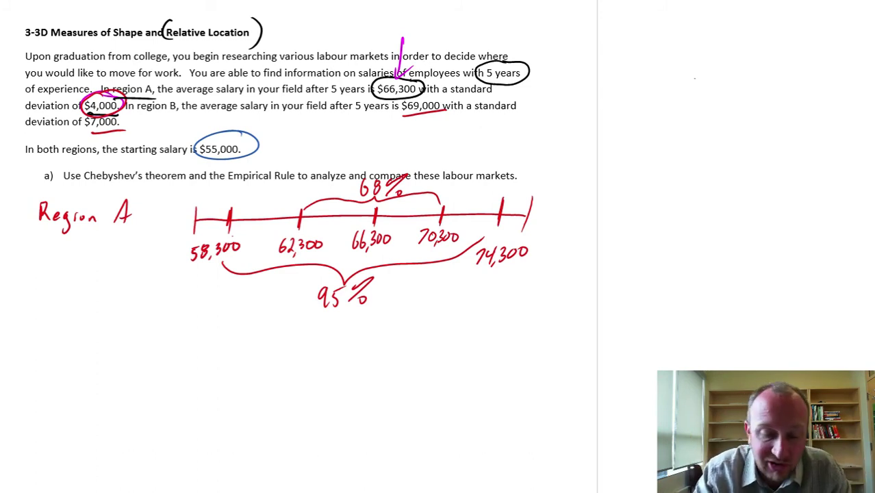
mouse_move(234, 186)
mouse_down()
mouse_move(229, 206)
mouse_move(240, 210)
mouse_up()
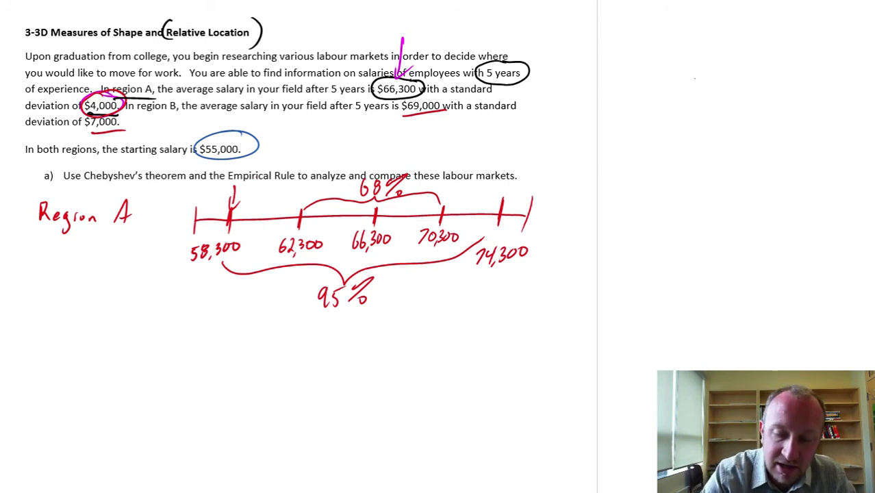
mouse_move(533, 163)
mouse_down()
mouse_move(508, 195)
mouse_move(518, 193)
mouse_up()
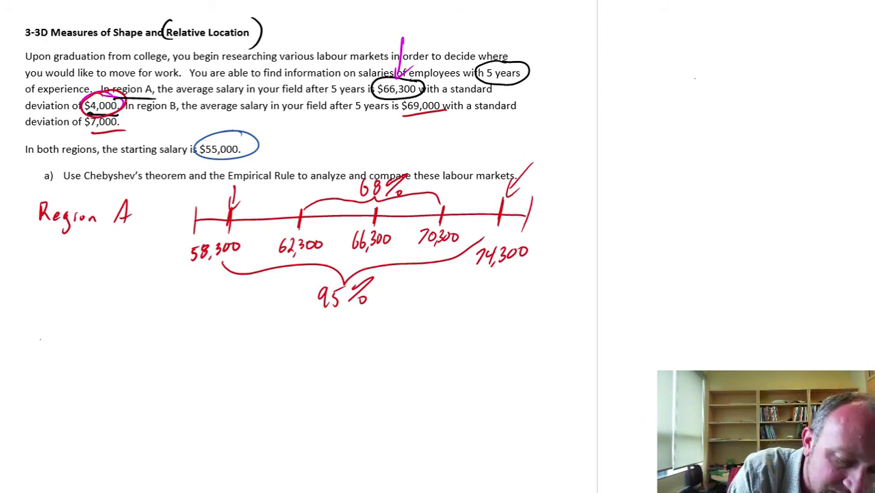
drag(26, 347, 27, 371)
mouse_move(26, 346)
mouse_down()
mouse_move(27, 369)
mouse_move(58, 364)
mouse_move(60, 379)
mouse_move(67, 360)
mouse_move(92, 363)
mouse_move(118, 362)
mouse_up()
Finish the 'Region B' label, then redraw its number line in blue with a centre tick
drag(115, 341, 120, 363)
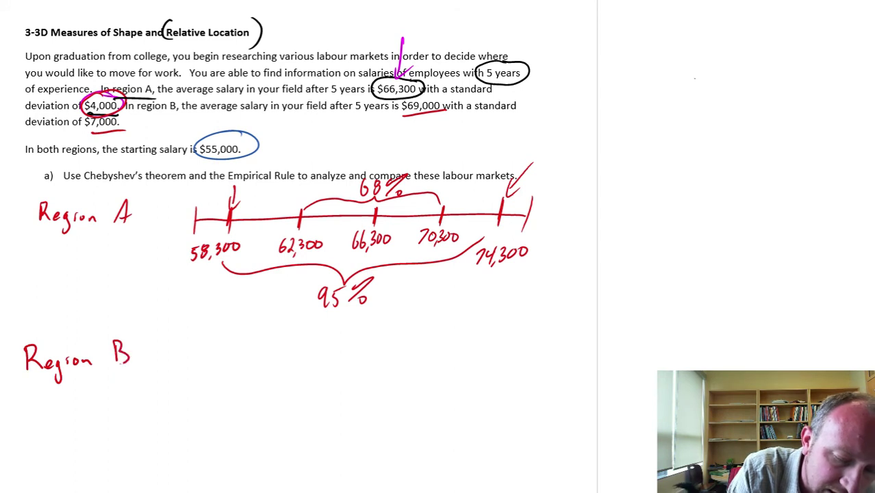
mouse_move(186, 357)
mouse_down()
mouse_move(185, 386)
mouse_move(289, 361)
mouse_up()
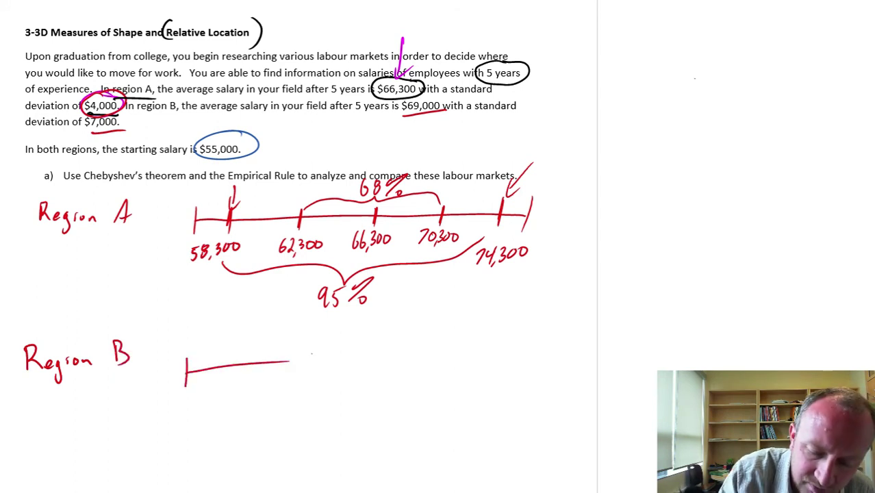
key(ctrl+z)
key(ctrl+z)
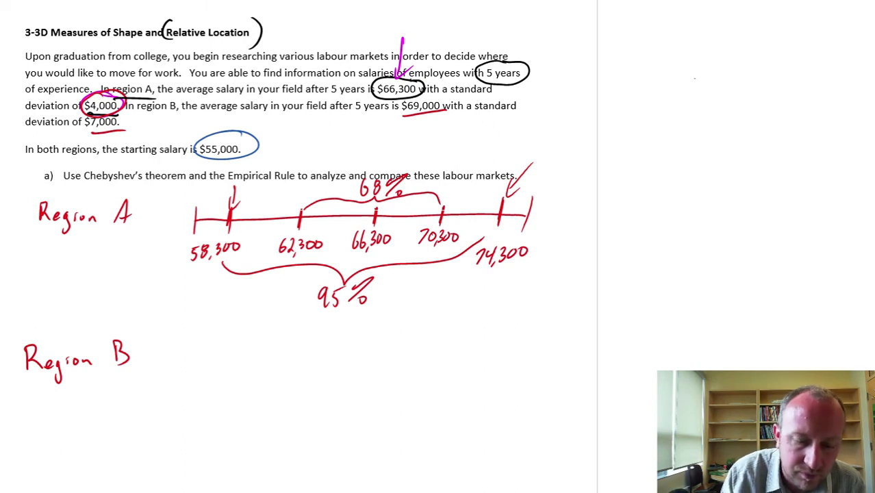
mouse_move(180, 352)
mouse_down()
mouse_move(179, 378)
mouse_move(197, 363)
mouse_move(347, 350)
mouse_move(554, 355)
mouse_move(544, 372)
mouse_up()
mouse_move(363, 339)
mouse_down()
mouse_move(346, 375)
mouse_move(356, 393)
mouse_up()
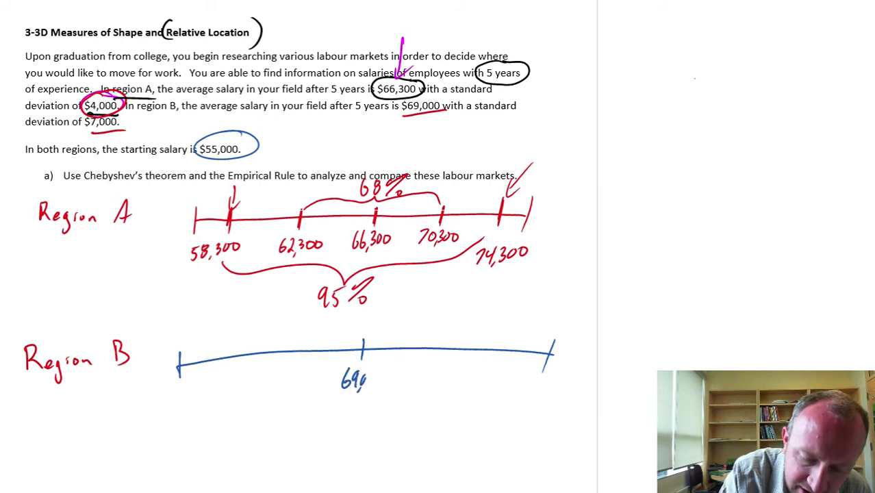